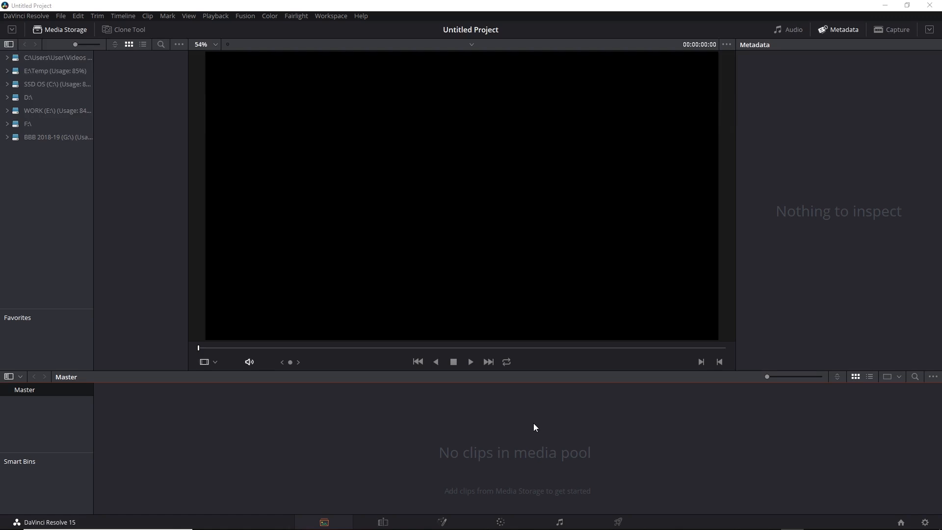
- Open the project settings and set the color science to DaVinci YRGB Color Managed
{"action": "left_click", "coordinate": [923, 524]}
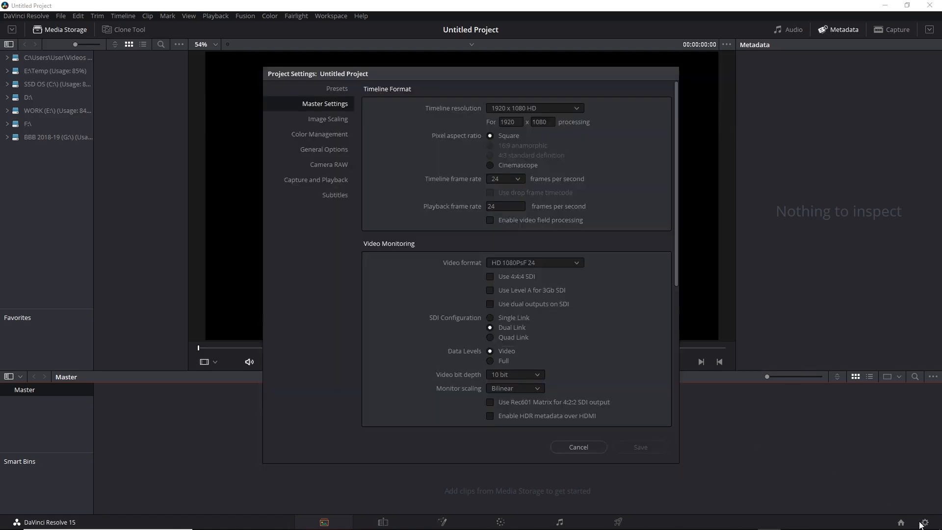
{"action": "left_click", "coordinate": [340, 140]}
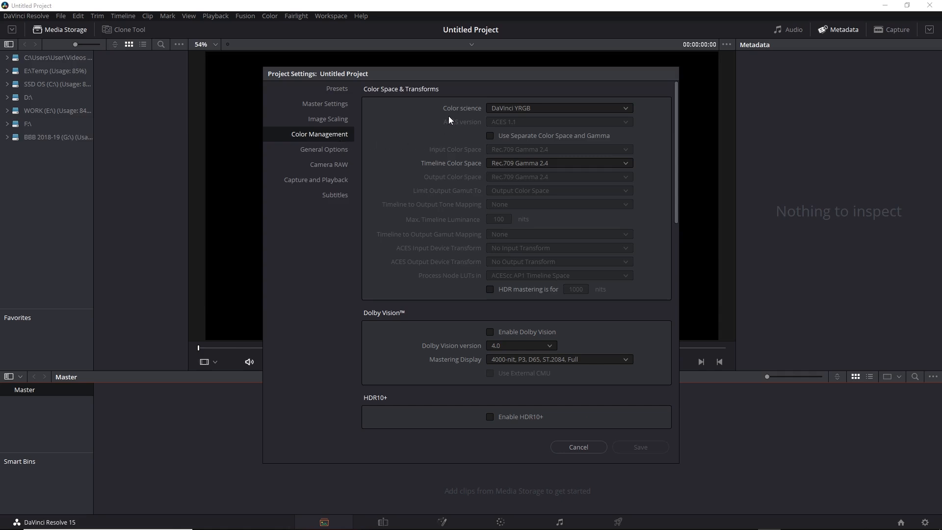
{"action": "left_click", "coordinate": [629, 108]}
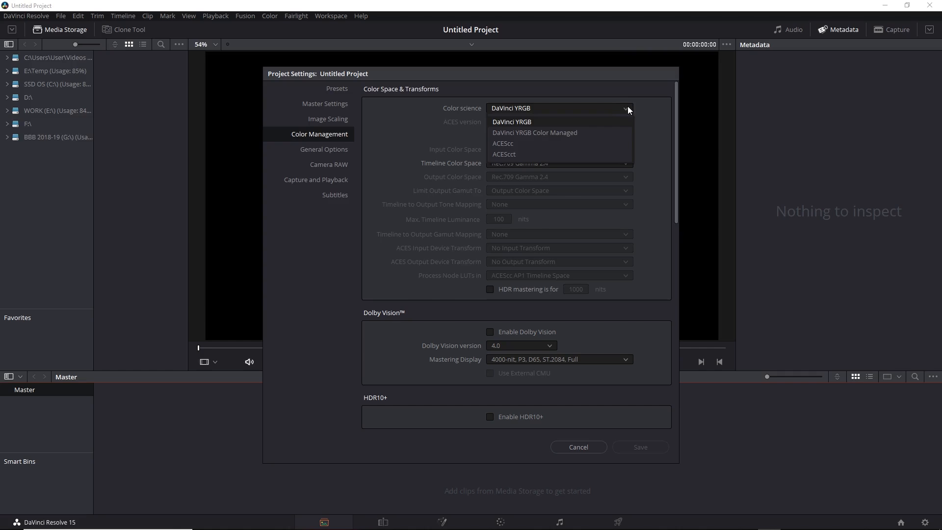
{"action": "left_click", "coordinate": [608, 133]}
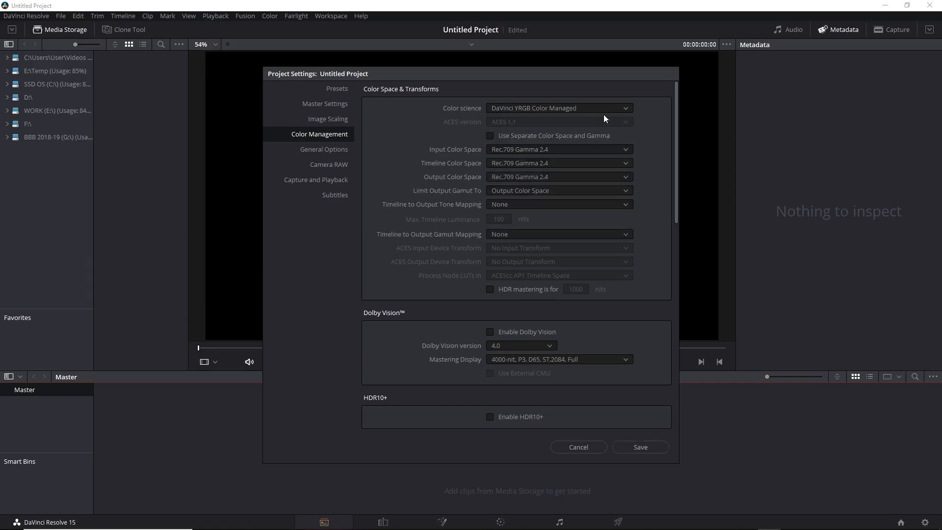
- Set the input color space to Bypass and save the project settings
{"action": "left_click", "coordinate": [627, 150]}
{"action": "left_click_drag", "start_coordinate": [632, 220], "coordinate": [638, 166]}
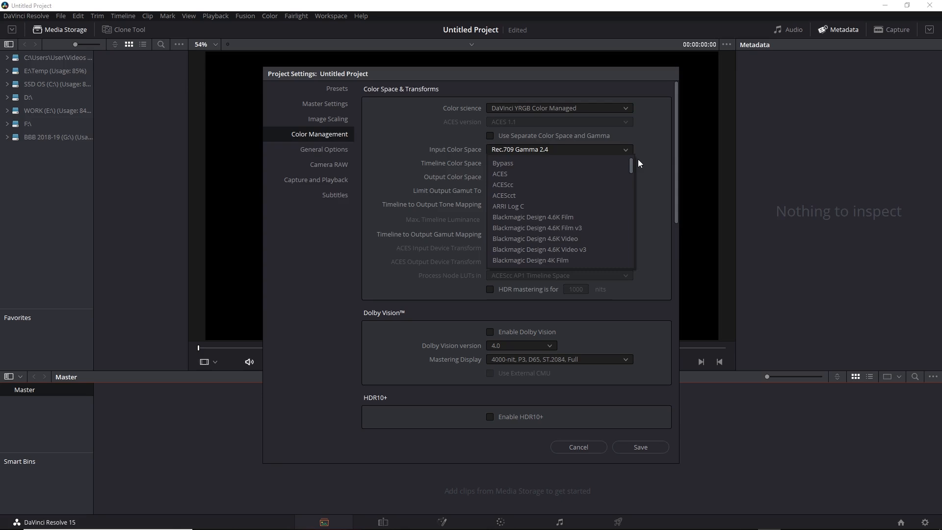
{"action": "left_click", "coordinate": [511, 163]}
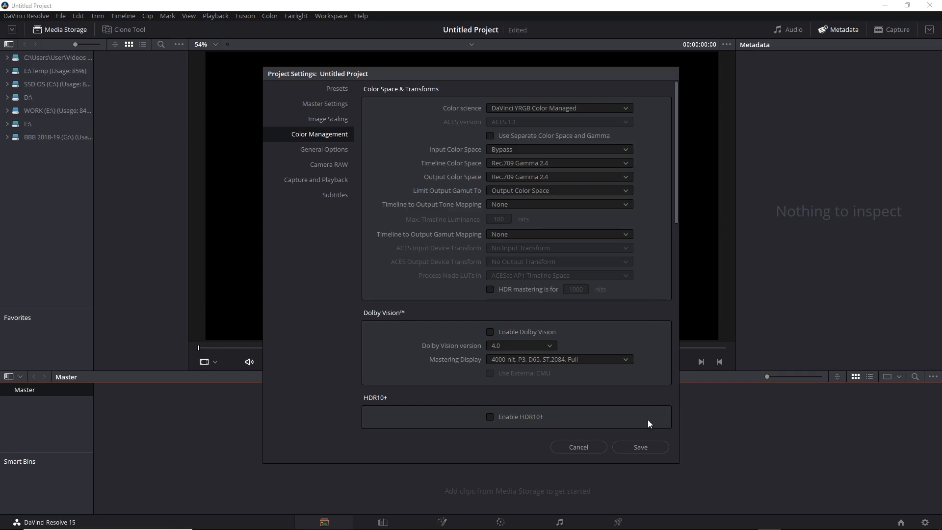
{"action": "left_click", "coordinate": [643, 448]}
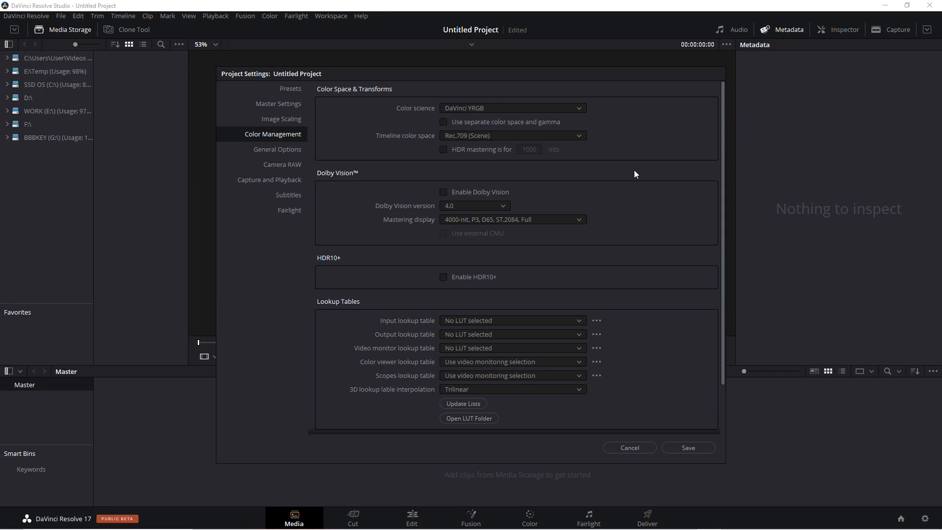
- Set the color science to DaVinci YRGB Color Managed with the Custom color management preset, and save
{"action": "left_click", "coordinate": [579, 109]}
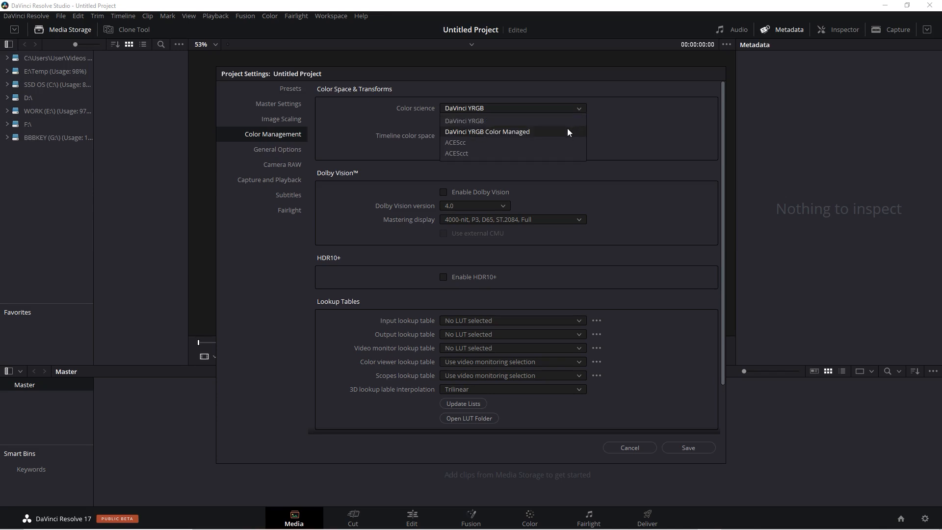
{"action": "left_click", "coordinate": [568, 129]}
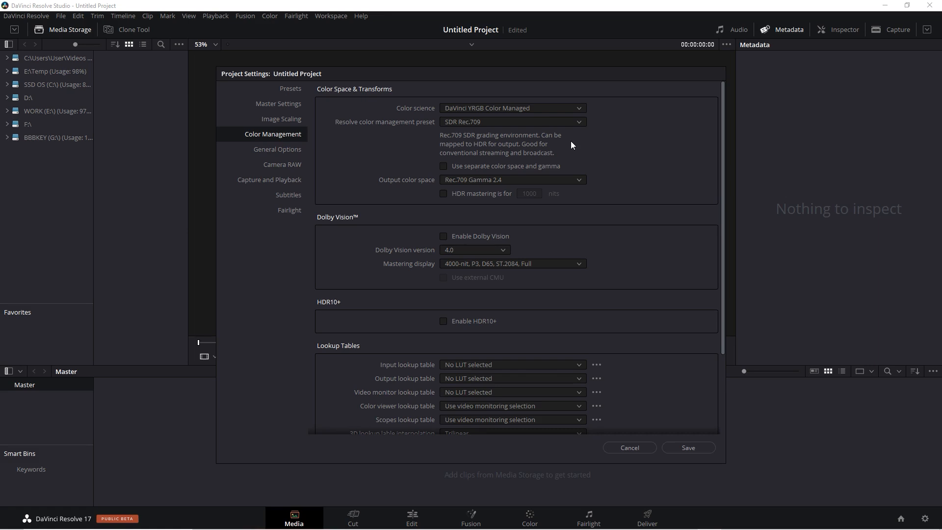
{"action": "left_click", "coordinate": [579, 122]}
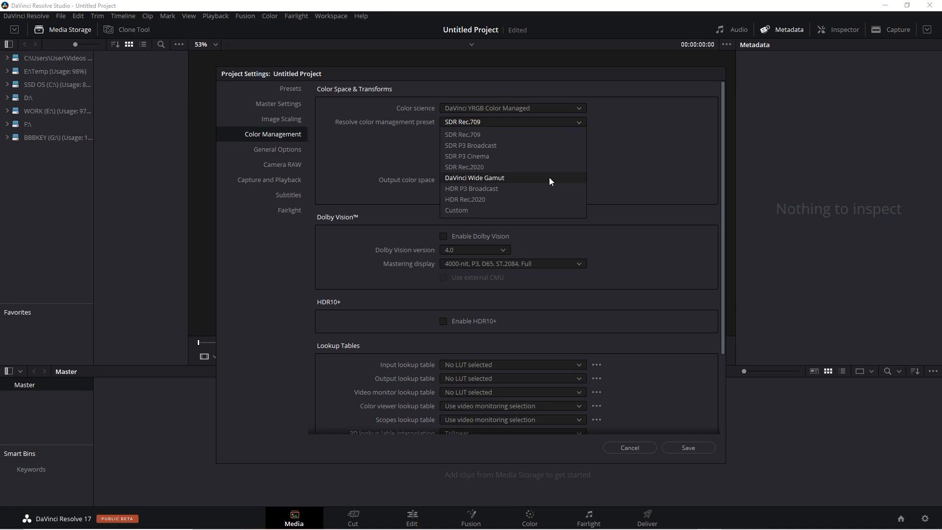
{"action": "left_click", "coordinate": [506, 208]}
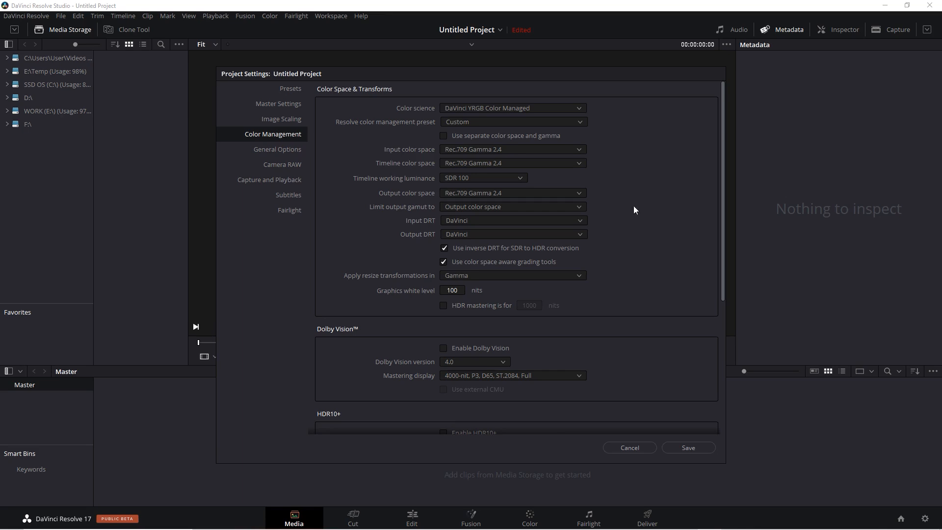
{"action": "left_click", "coordinate": [687, 448]}
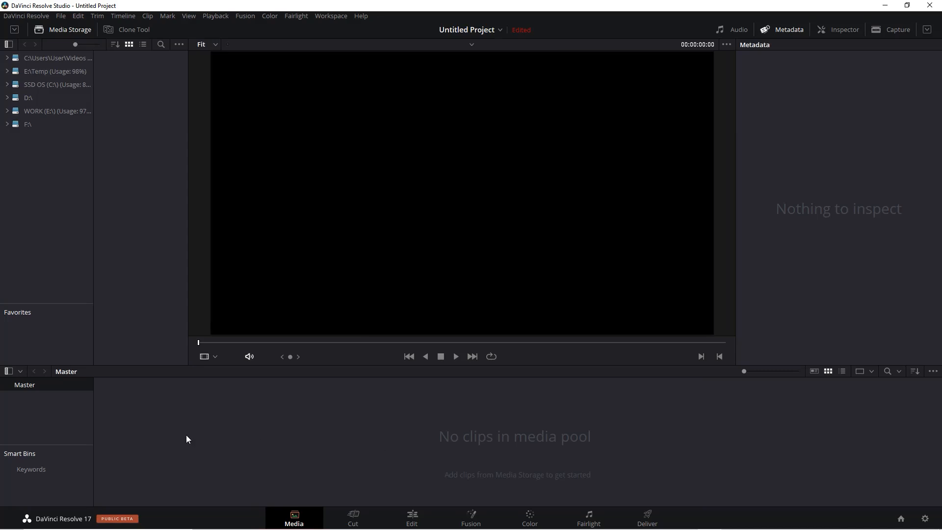
- Import the AlexaLFProRes.mov clip into the media pool
{"action": "right_click", "coordinate": [187, 436]}
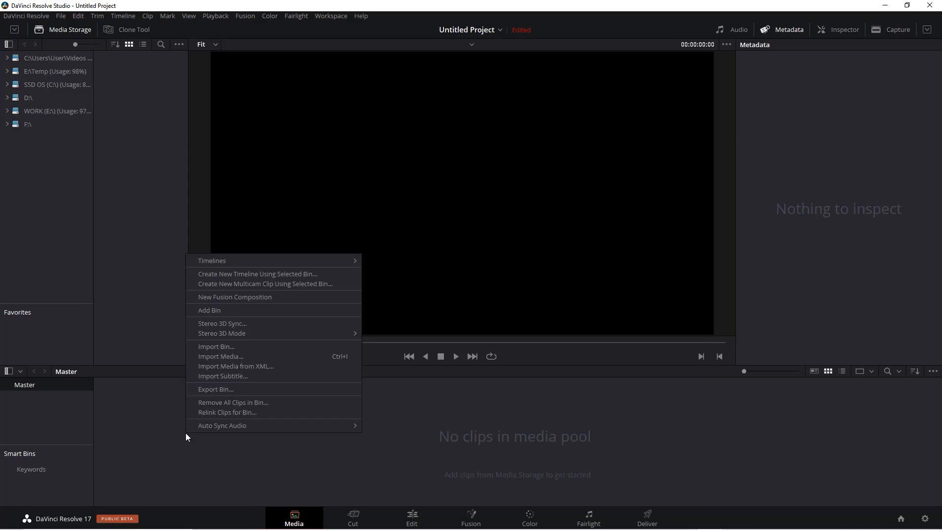
{"action": "left_click", "coordinate": [220, 356]}
{"action": "left_click", "coordinate": [250, 112]}
{"action": "left_click", "coordinate": [495, 290]}
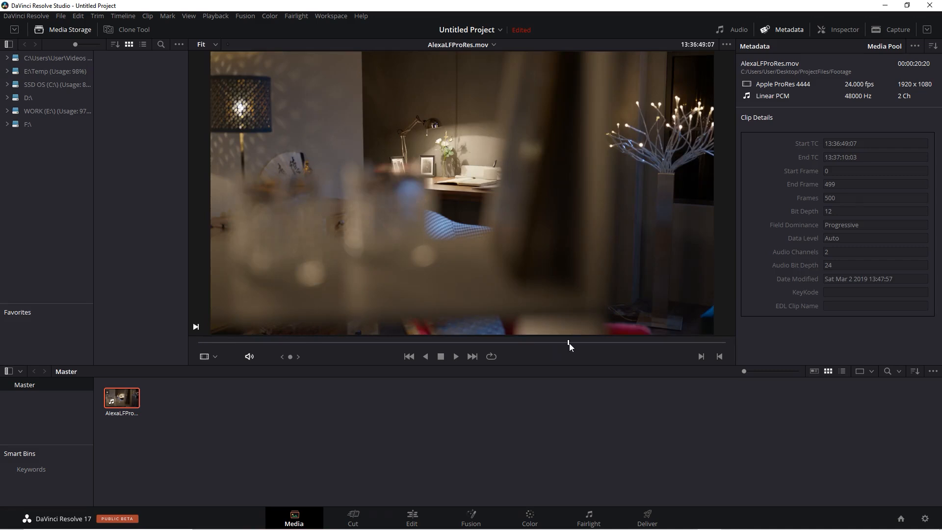
- Review the input color space assigned to the Alexa clip
{"action": "left_click", "coordinate": [569, 343]}
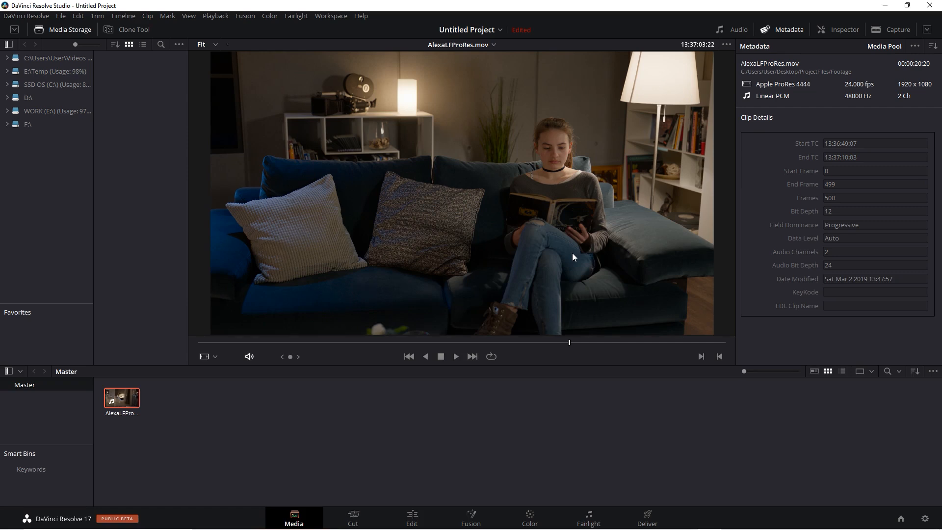
{"action": "right_click", "coordinate": [116, 404]}
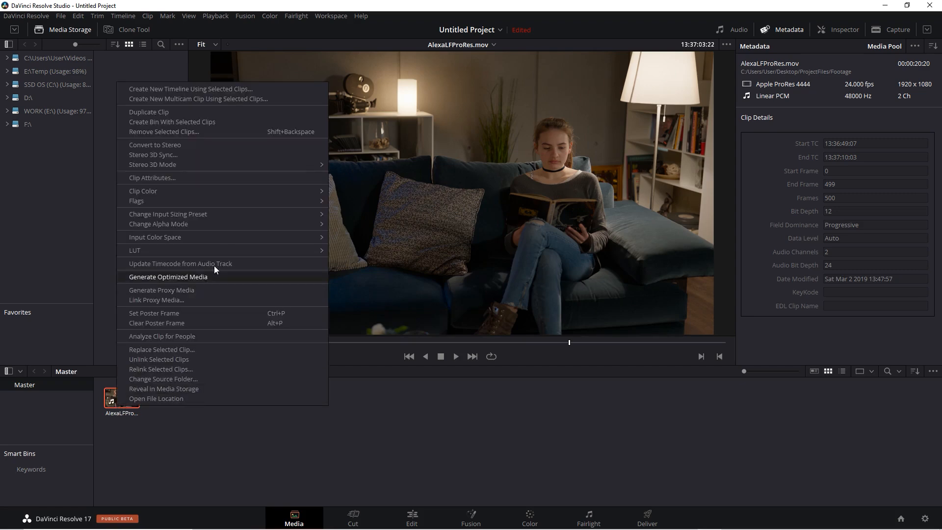
{"action": "mouse_move", "coordinate": [217, 250]}
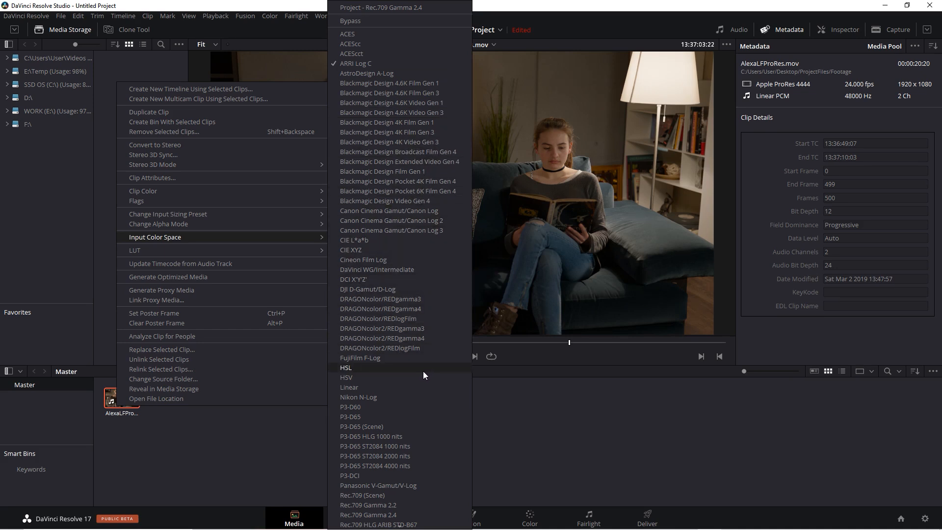
{"action": "left_click", "coordinate": [209, 435]}
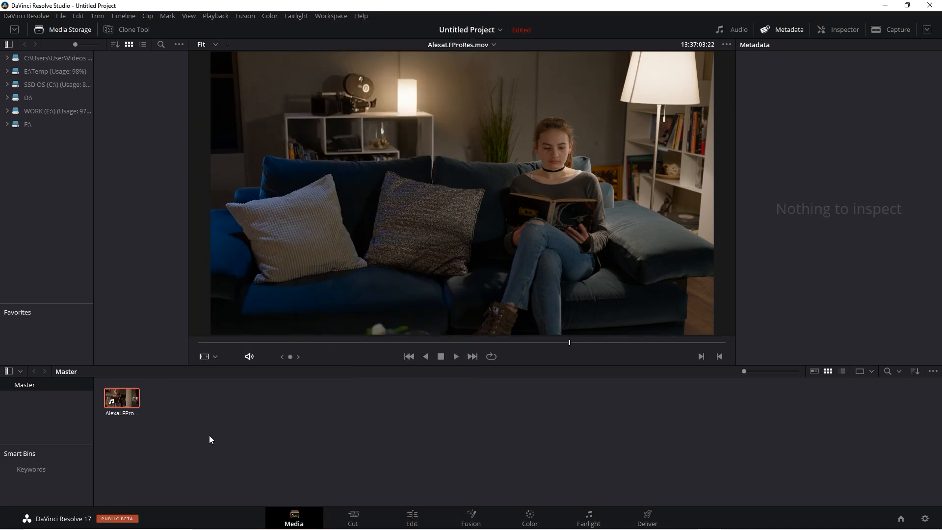
- Import the RedOneMysterium4K.R3D clip into the media pool
{"action": "right_click", "coordinate": [165, 399]}
{"action": "left_click", "coordinate": [196, 323]}
{"action": "left_click", "coordinate": [245, 133]}
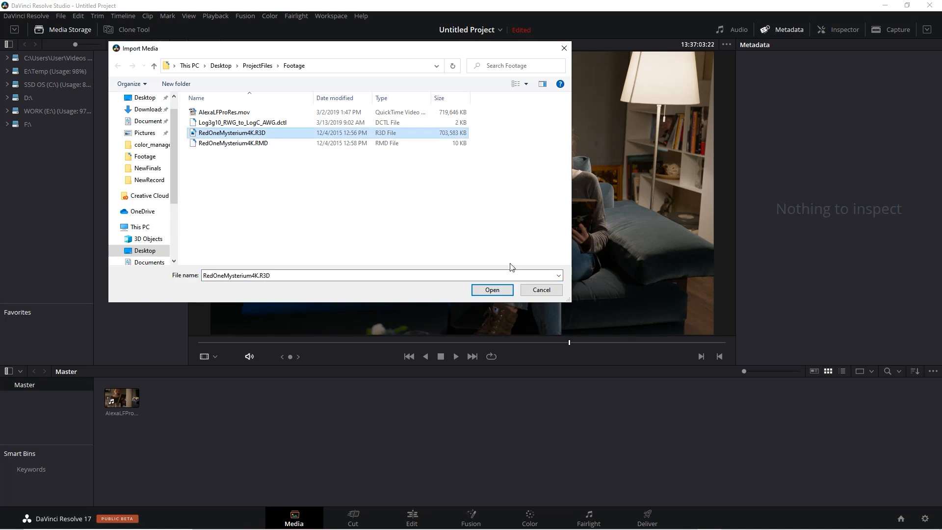
{"action": "left_click", "coordinate": [493, 290]}
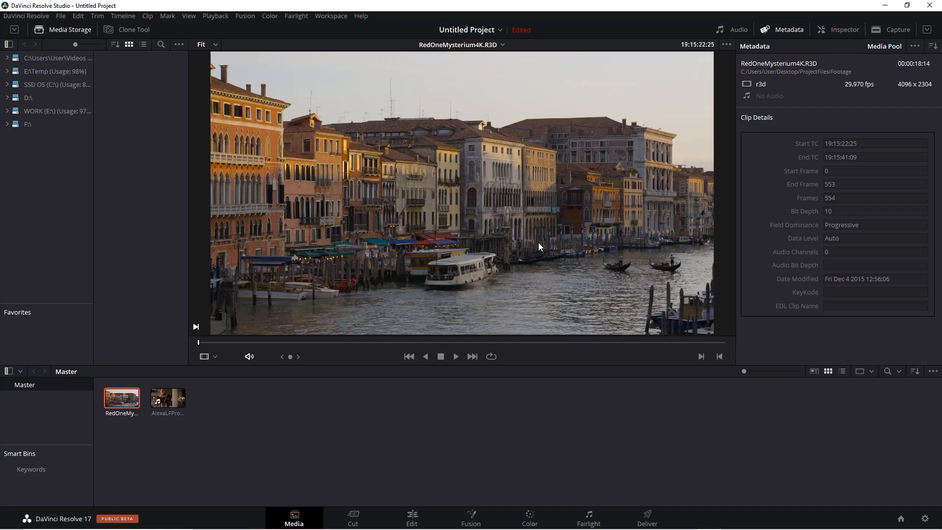
- Open the Camera RAW project settings to review them, then close the dialog
{"action": "left_click", "coordinate": [925, 519]}
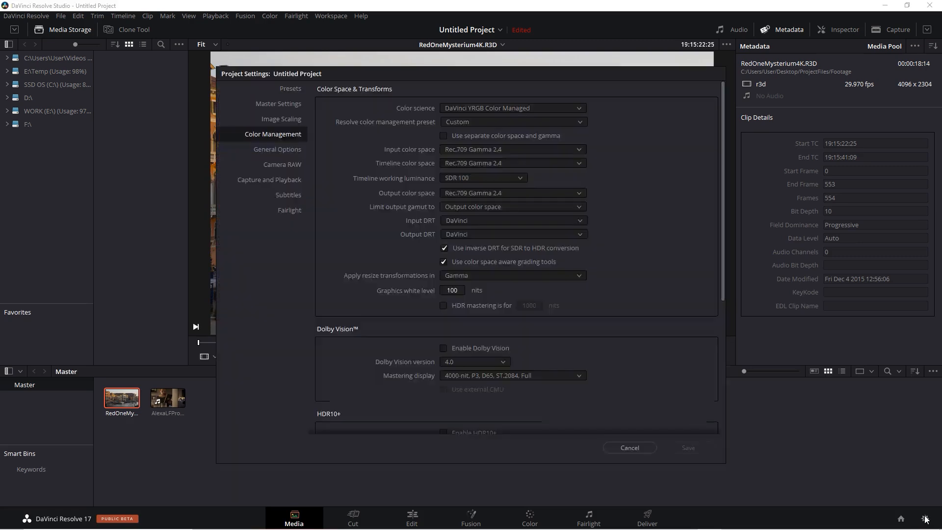
{"action": "left_click", "coordinate": [293, 167]}
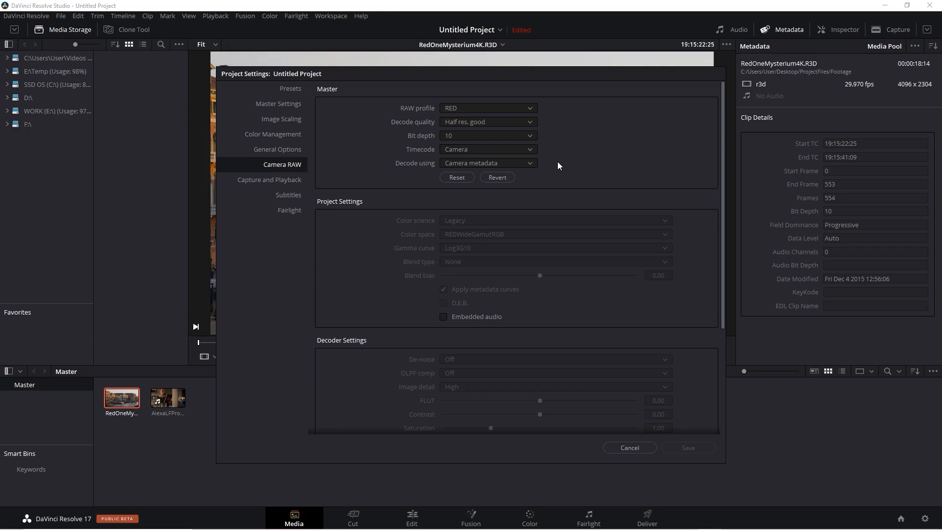
{"action": "left_click", "coordinate": [637, 446]}
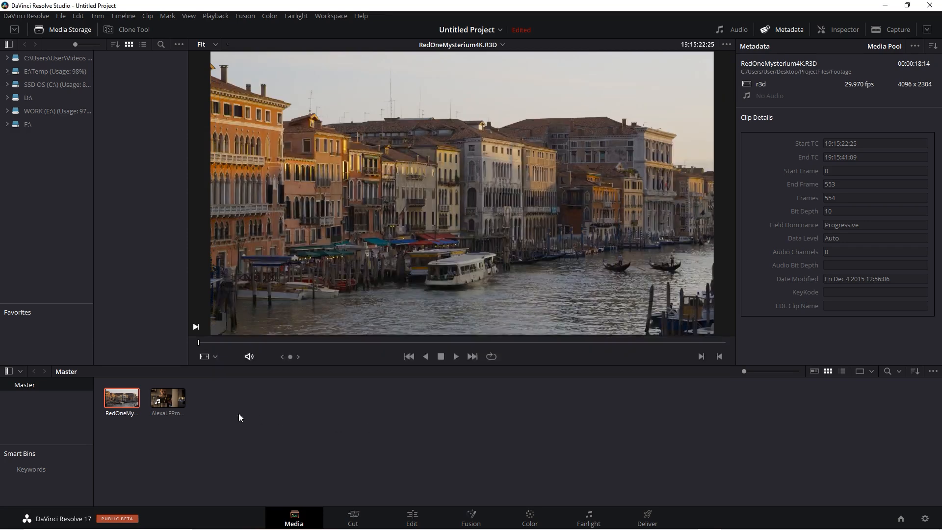
- Review the input color space options for the RED clip
{"action": "right_click", "coordinate": [119, 399]}
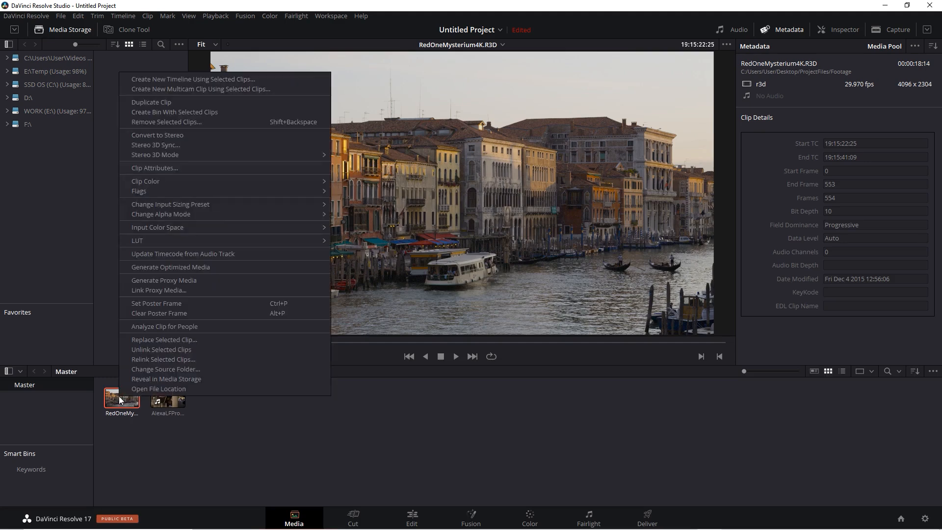
{"action": "mouse_move", "coordinate": [198, 227]}
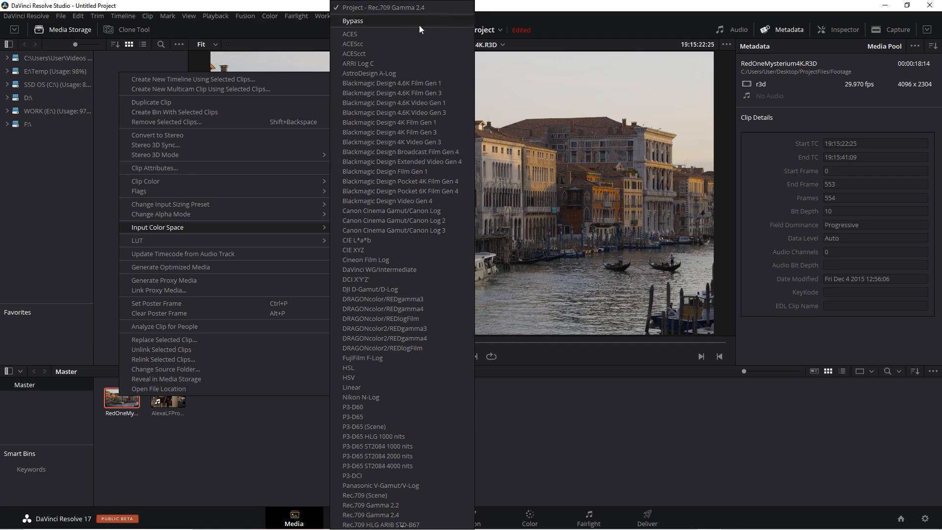
{"action": "left_click", "coordinate": [375, 25]}
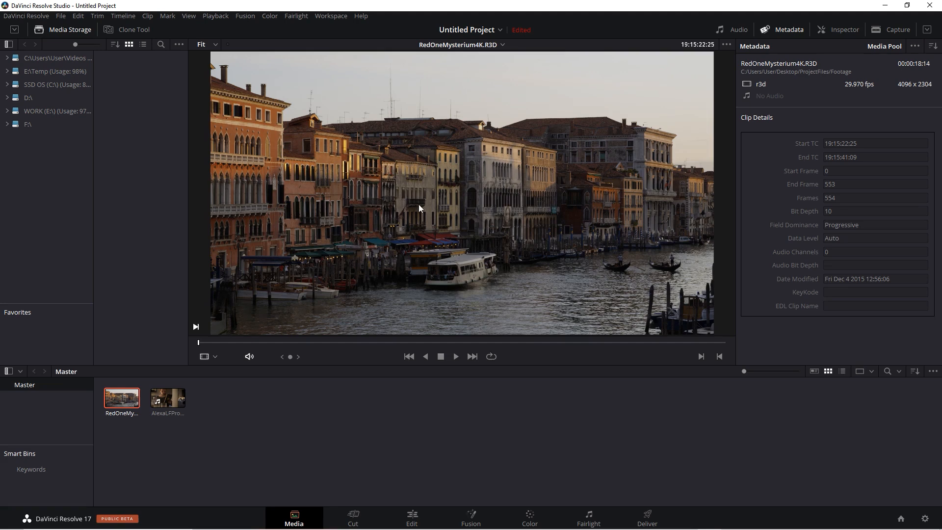
- Review the Camera RAW decode options in the project settings without changing them
{"action": "left_click", "coordinate": [925, 519]}
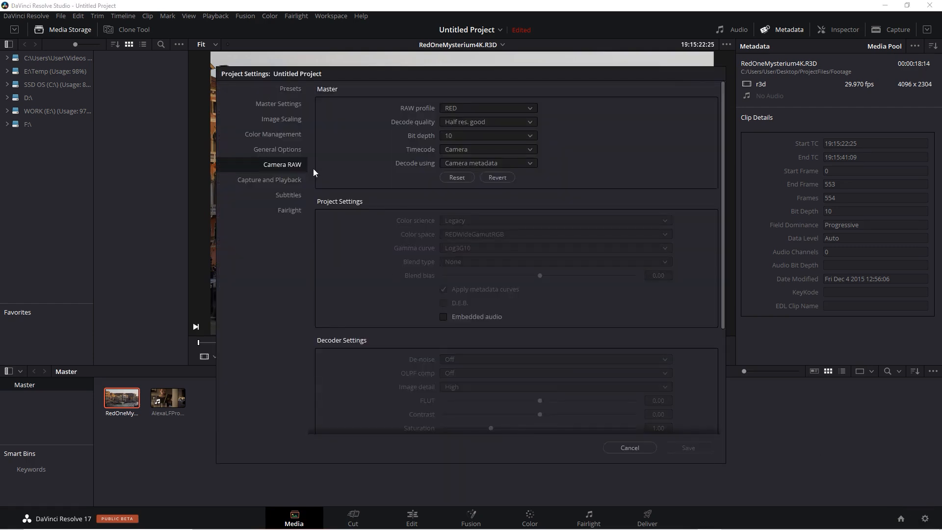
{"action": "left_click", "coordinate": [531, 164]}
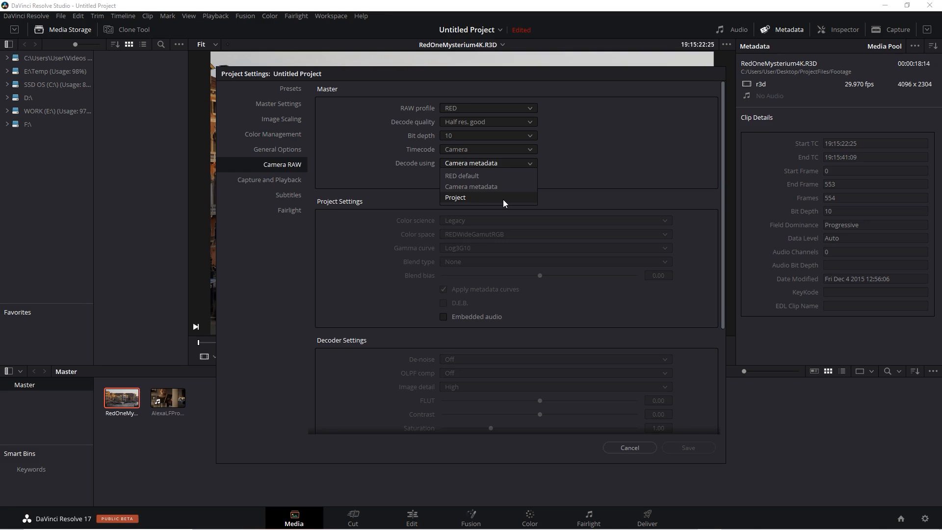
{"action": "left_click", "coordinate": [580, 165]}
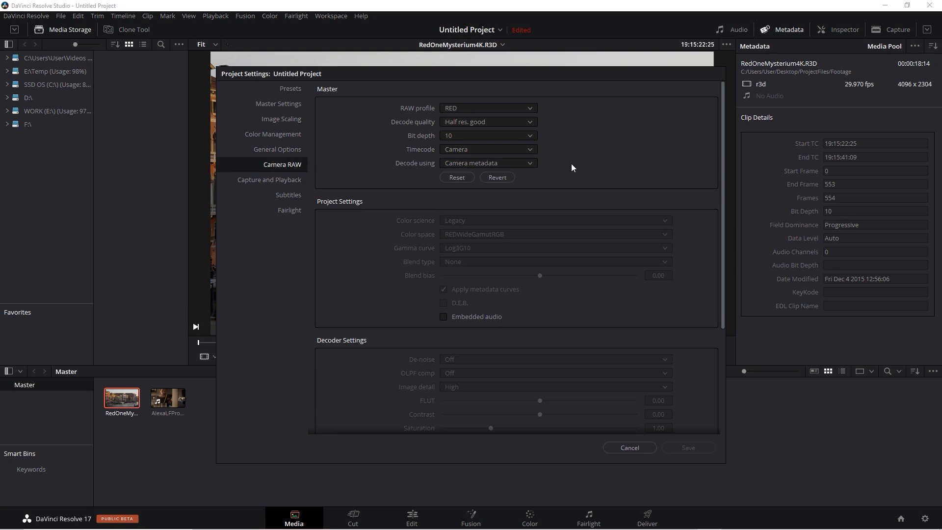
{"action": "left_click", "coordinate": [621, 449]}
- Create a new timeline from both clips in the media pool and open it on the Edit page
{"action": "left_click", "coordinate": [313, 416]}
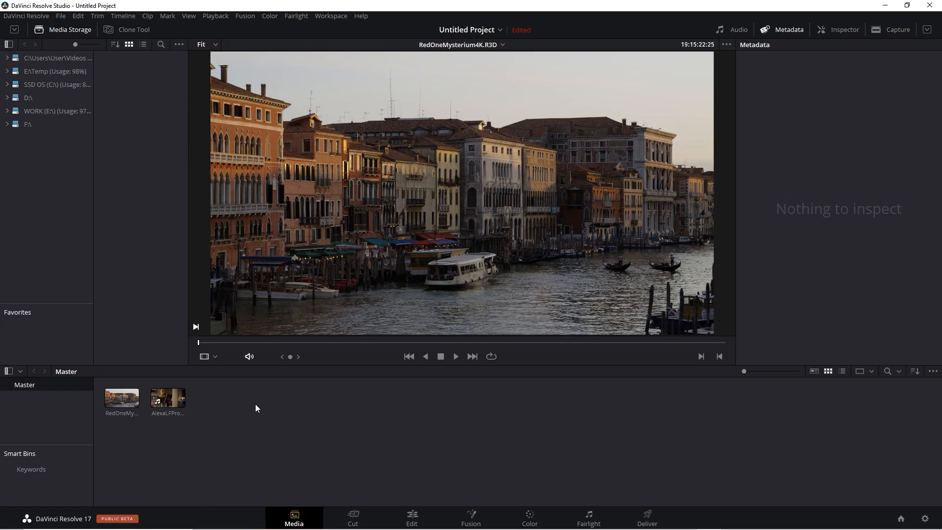
{"action": "left_click_drag", "start_coordinate": [265, 394], "coordinate": [113, 446]}
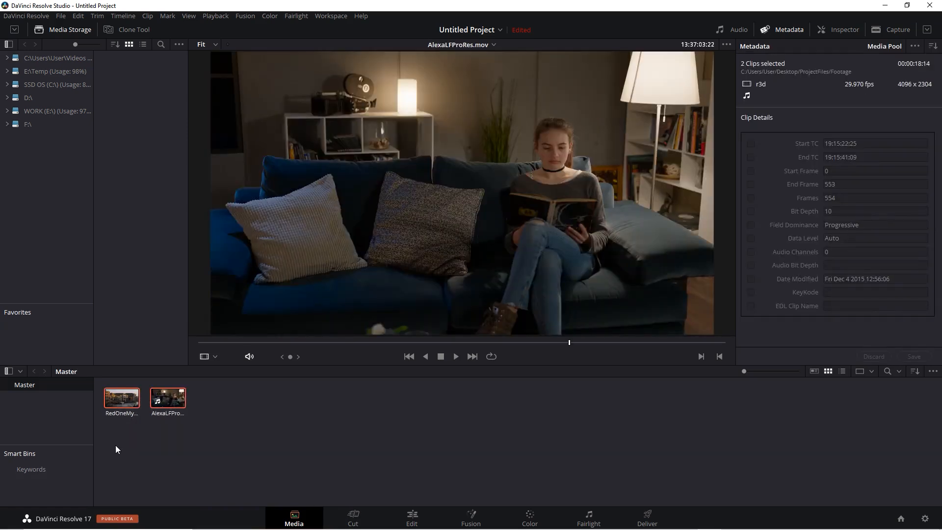
{"action": "right_click", "coordinate": [132, 401]}
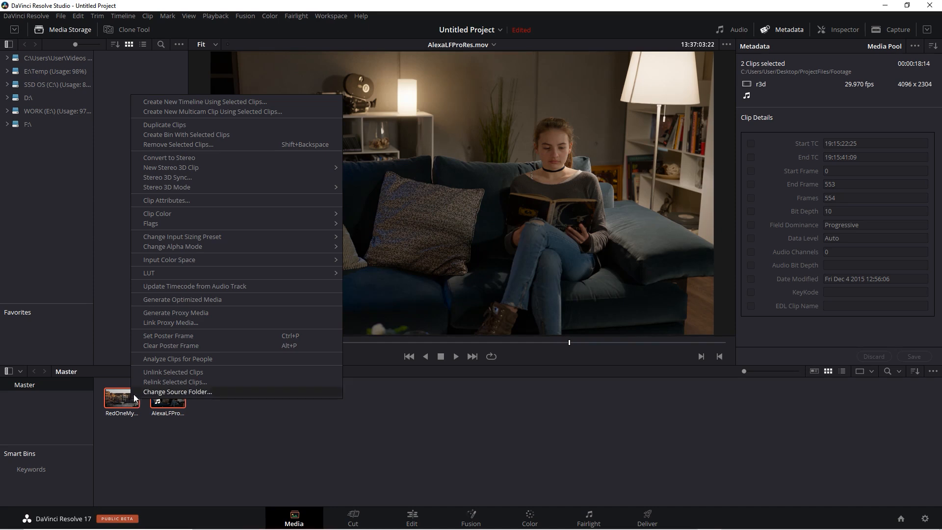
{"action": "left_click", "coordinate": [281, 102]}
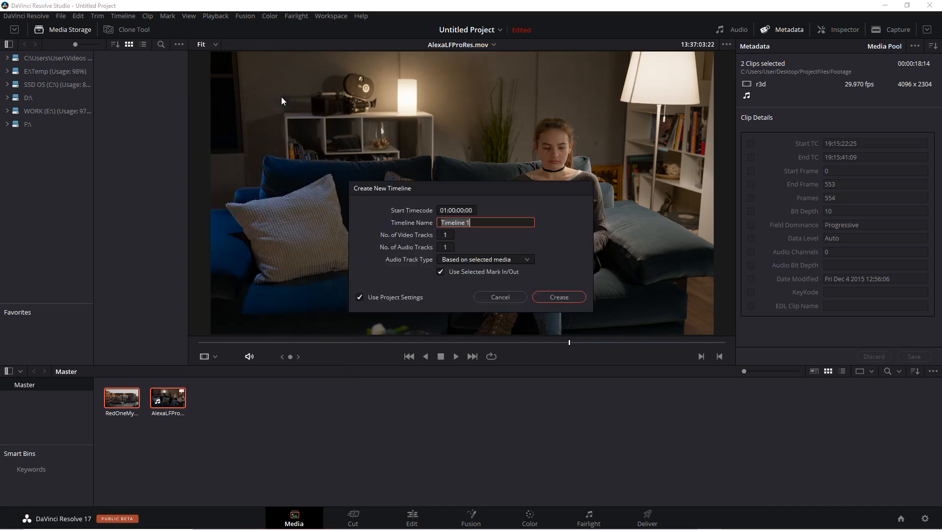
{"action": "left_click", "coordinate": [569, 297]}
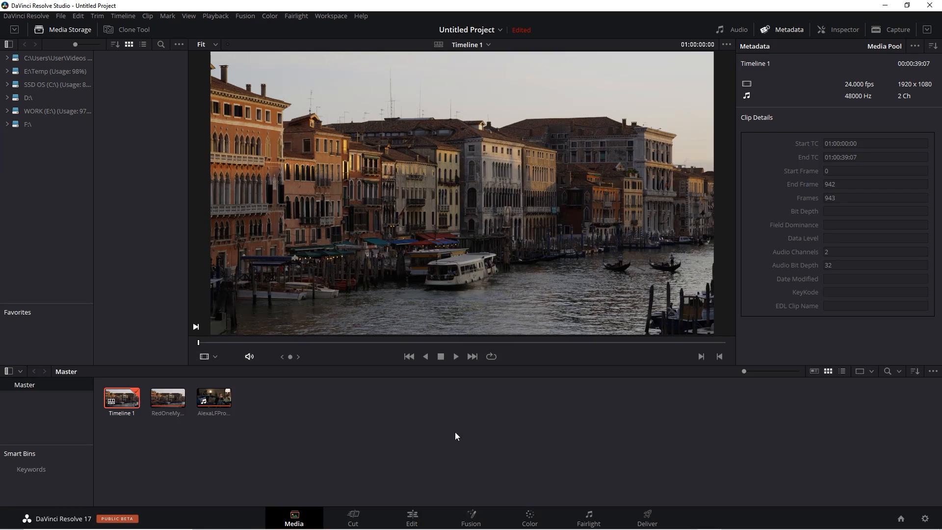
{"action": "left_click", "coordinate": [414, 520]}
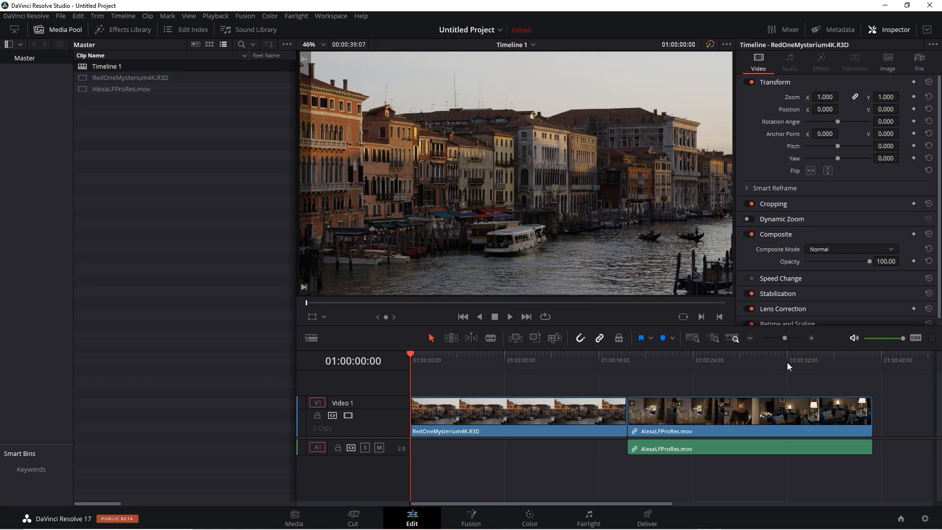
- Review the RED and Alexa clips of the timeline on the Edit, Color and Deliver pages
{"action": "left_click", "coordinate": [787, 361]}
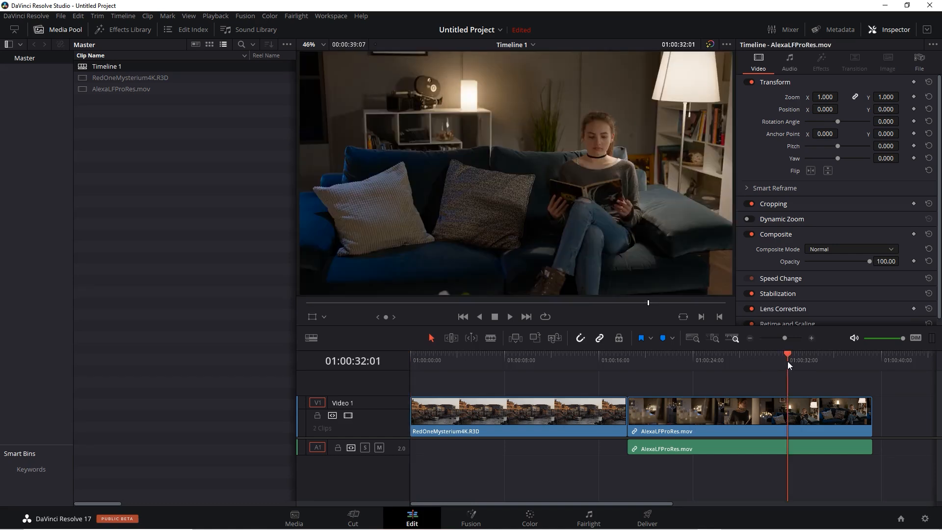
{"action": "left_click", "coordinate": [524, 517]}
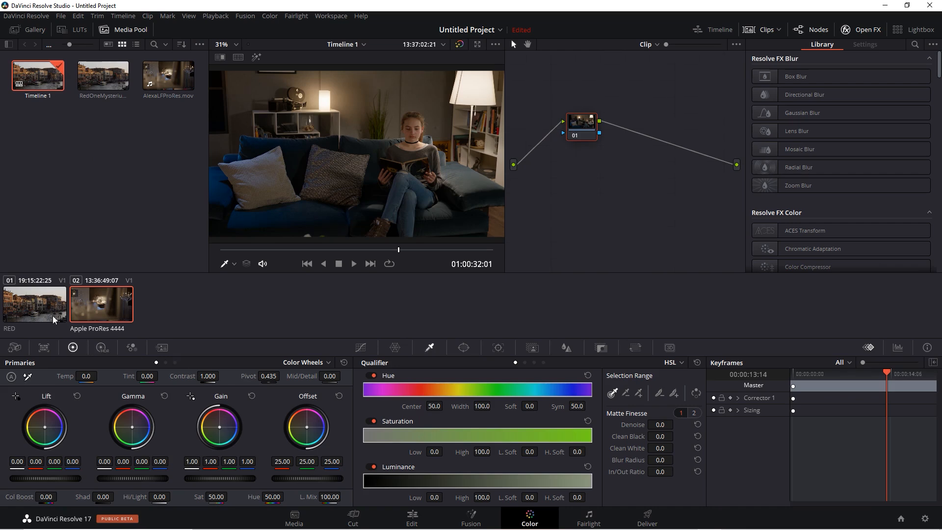
{"action": "left_click", "coordinate": [40, 313]}
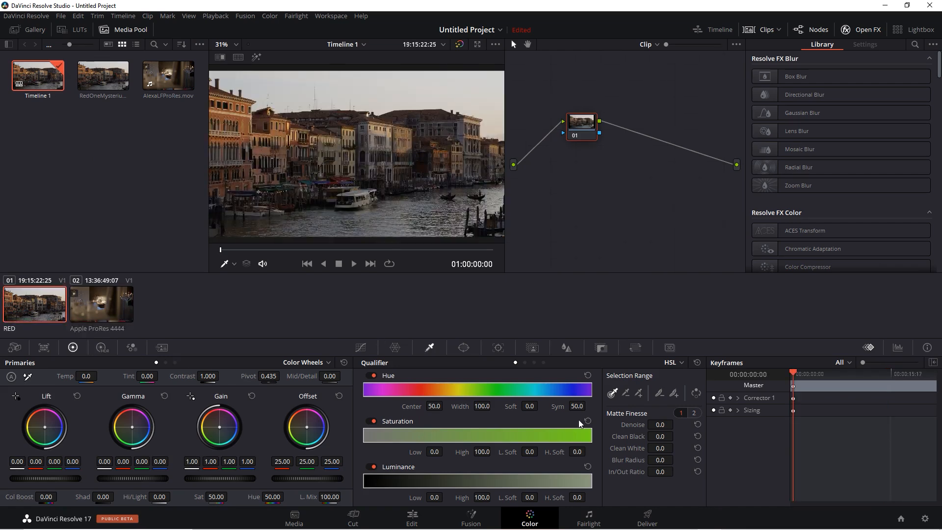
{"action": "left_click", "coordinate": [655, 516]}
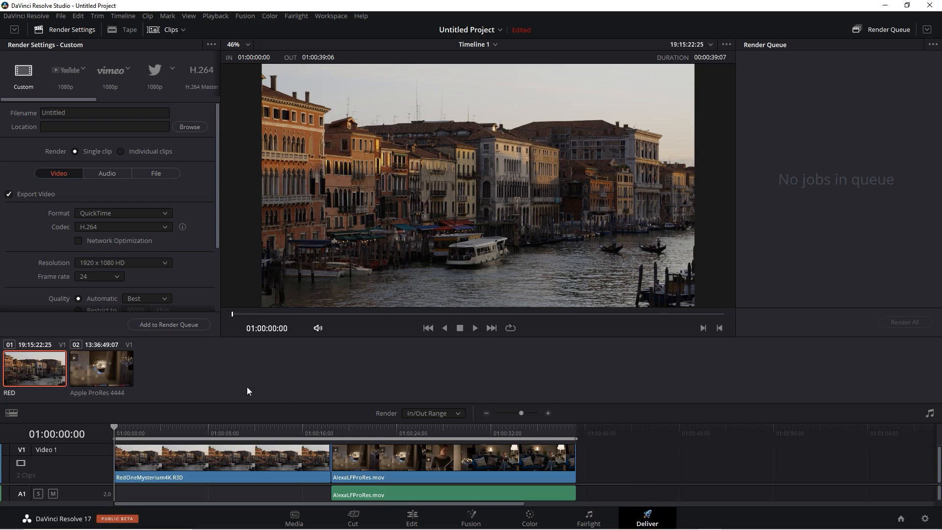
{"action": "left_click", "coordinate": [101, 369]}
{"action": "left_click", "coordinate": [577, 315]}
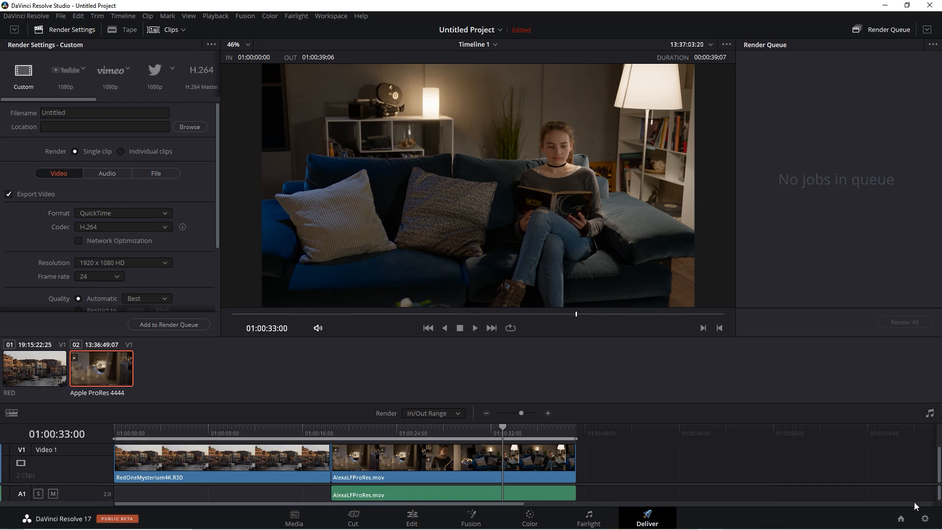
- Open the project settings at the Color Management section
{"action": "left_click", "coordinate": [927, 521]}
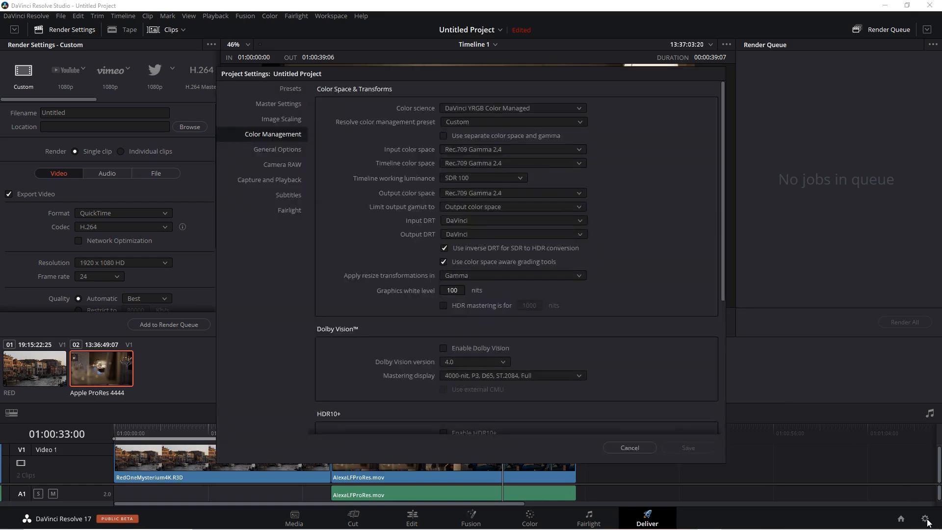